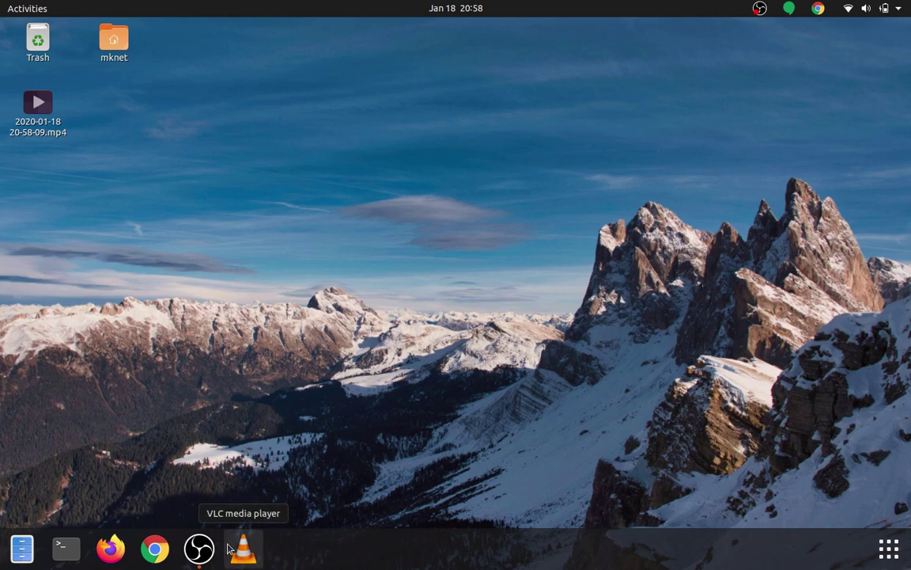
Step: Launch a terminal, move it toward the top left and enlarge it
click(69, 553)
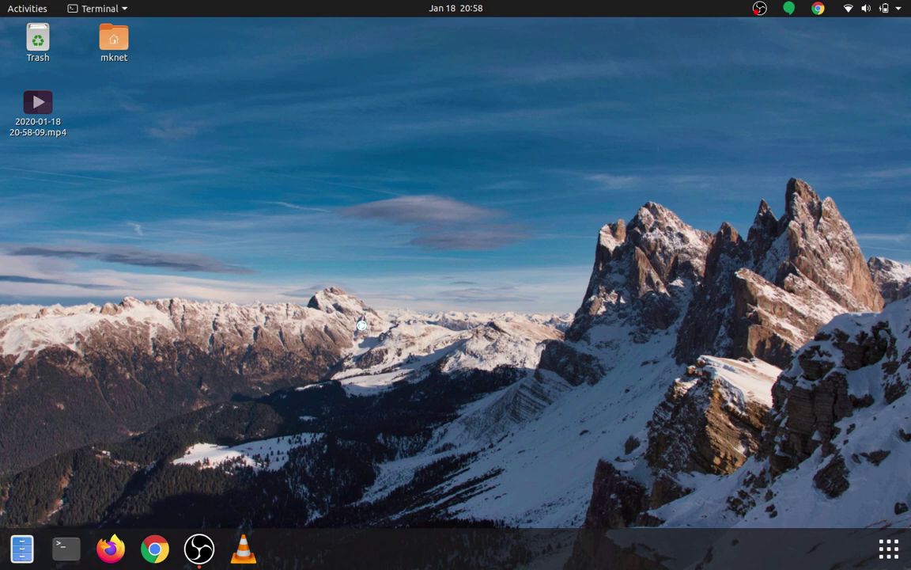
drag(369, 101, 281, 76)
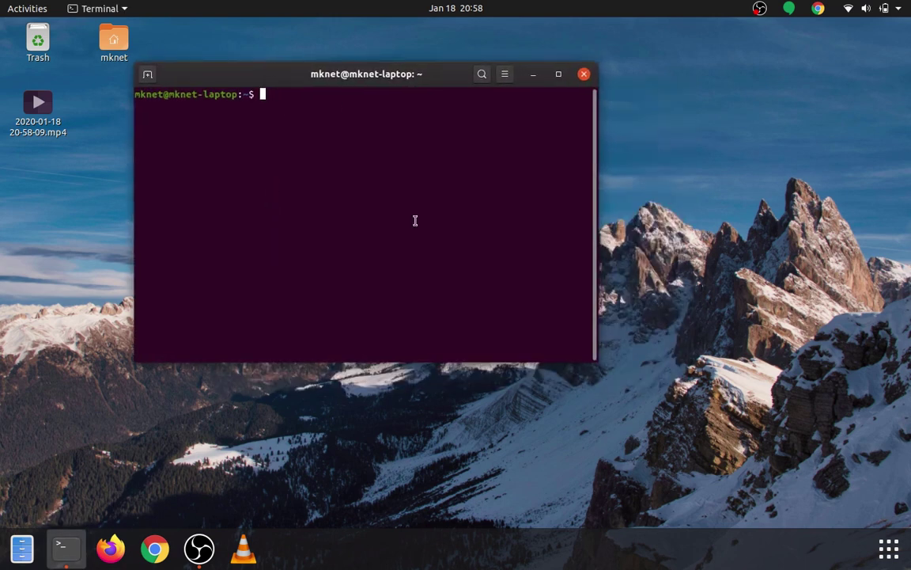
drag(618, 365, 802, 487)
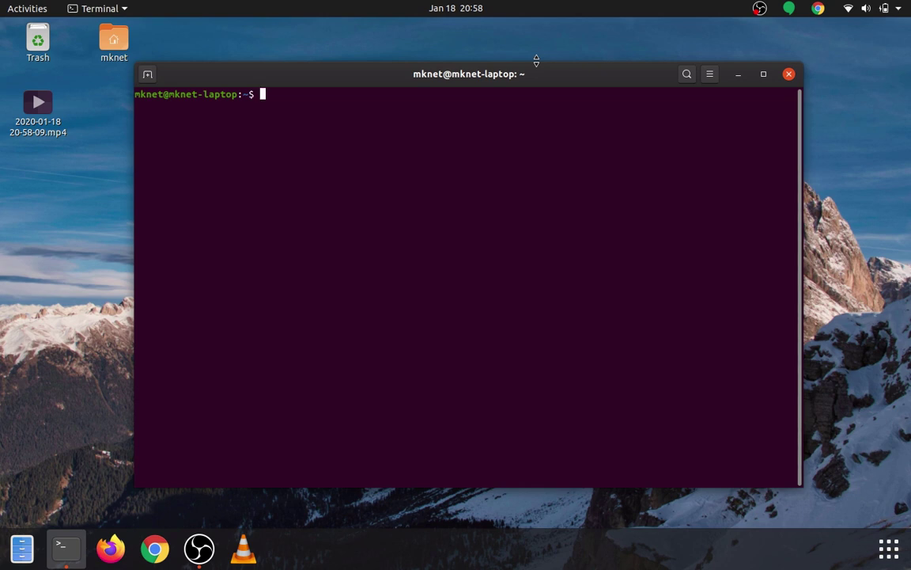
Step: Run 'sudo apt update && sudo apt install -y vino' and enter the sudo password
text(sudo )
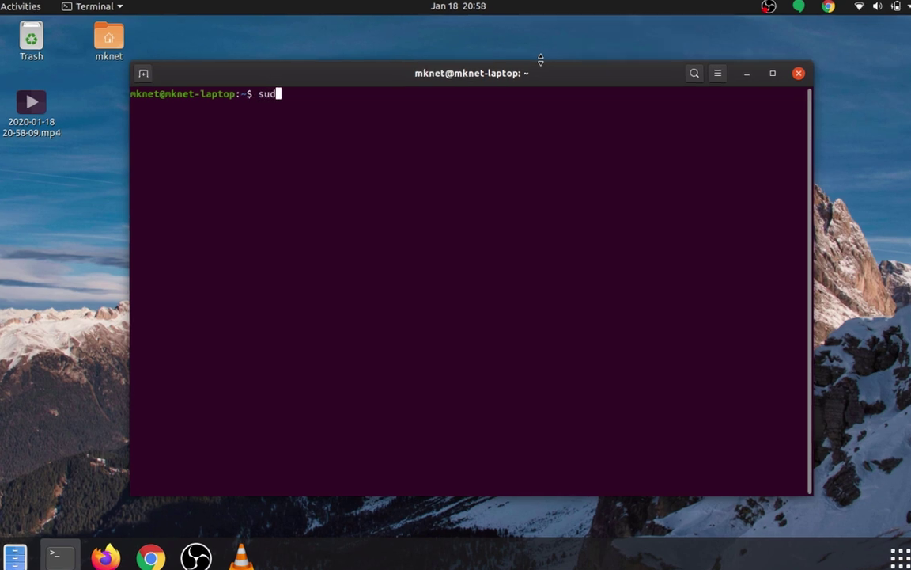
text(apt)
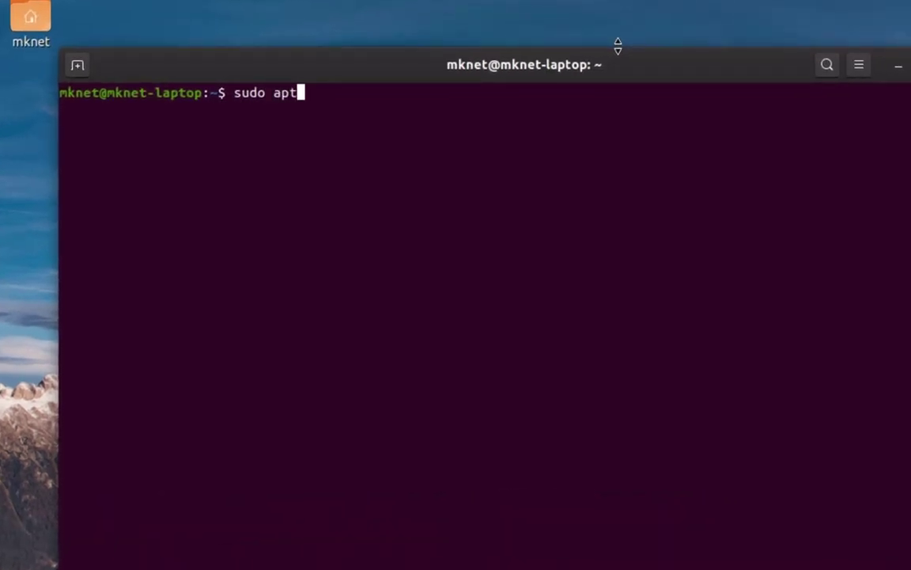
text( update &)
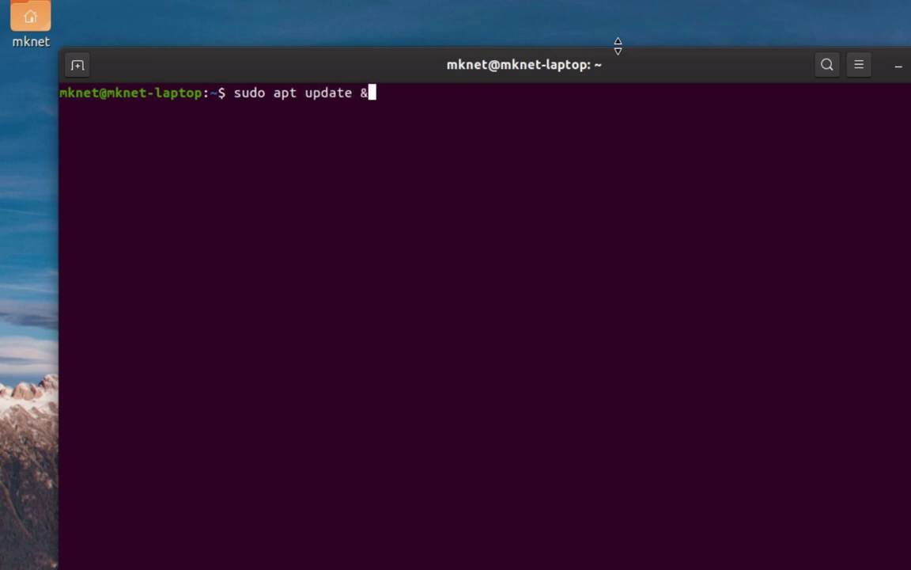
text(& sudo apt )
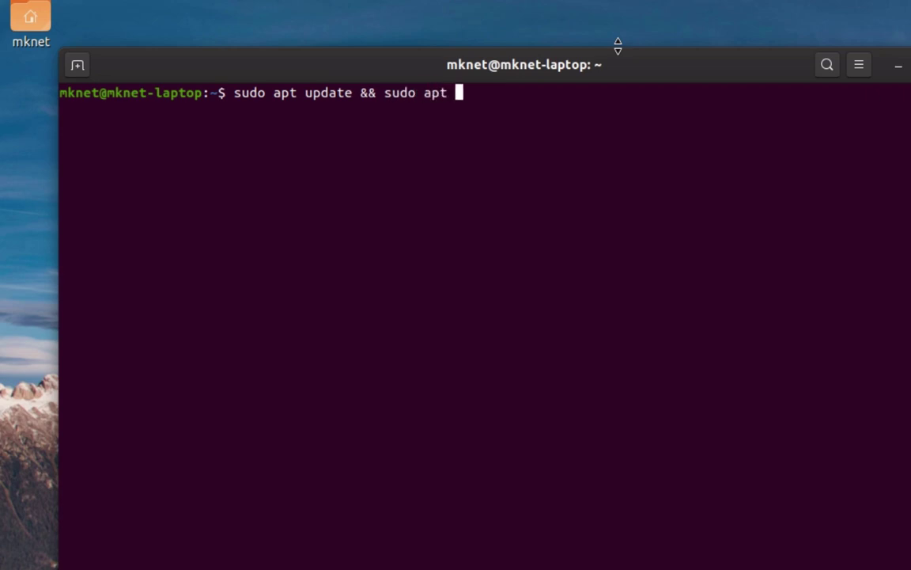
text(insrta)
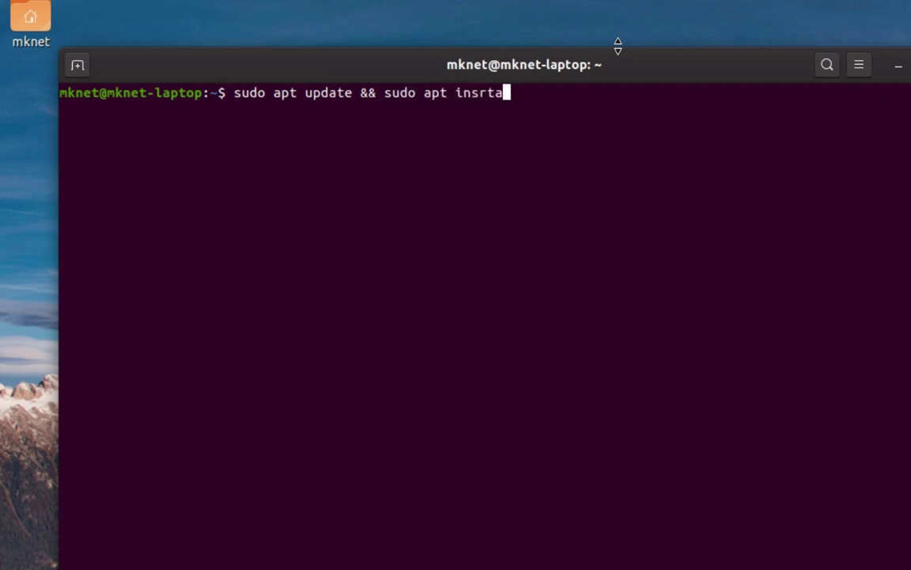
key(BackSpace)
key(BackSpace)
key(BackSpace)
text(tall -y vino)
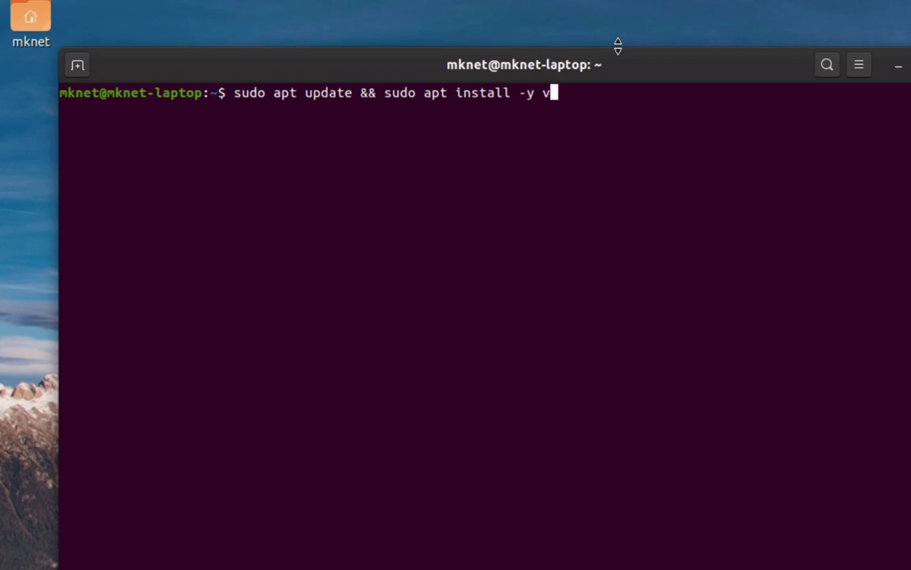
key(Return)
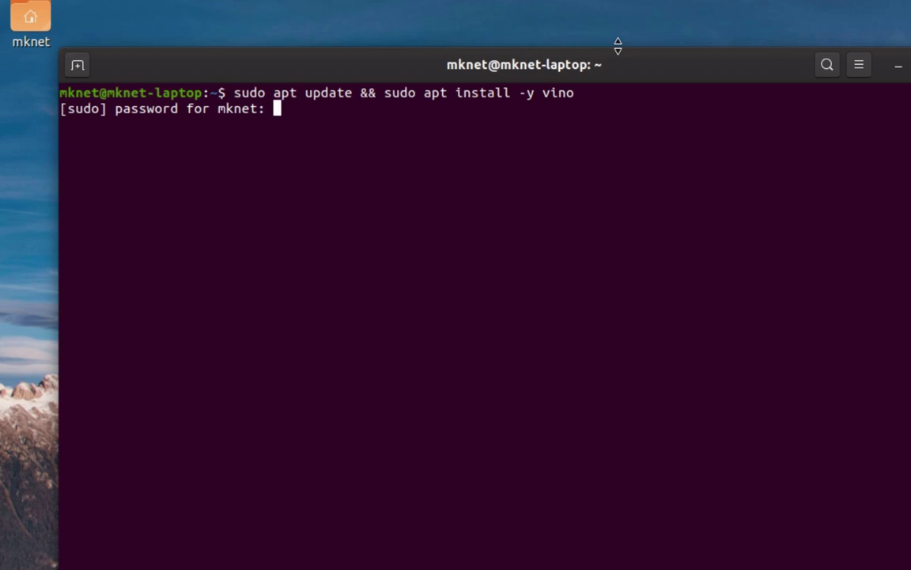
key(Return)
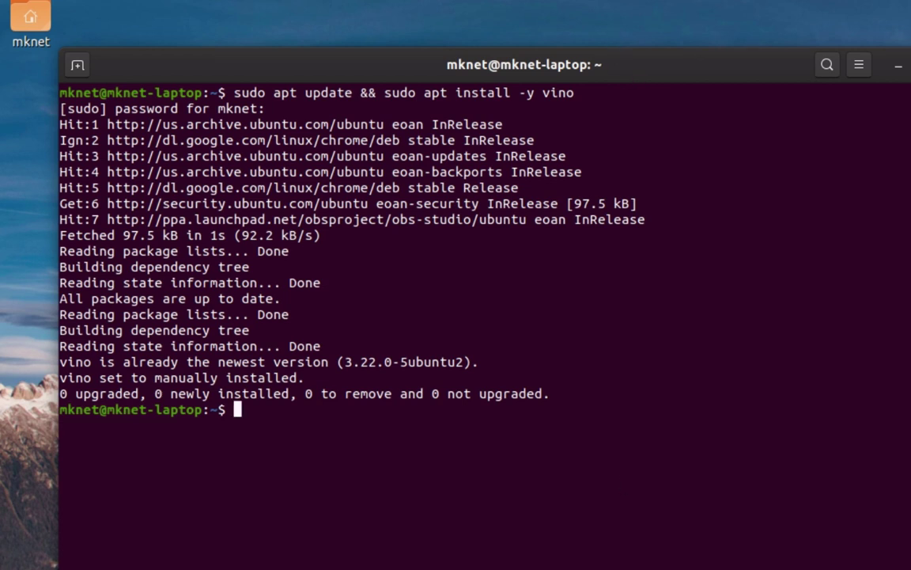
key(super+a)
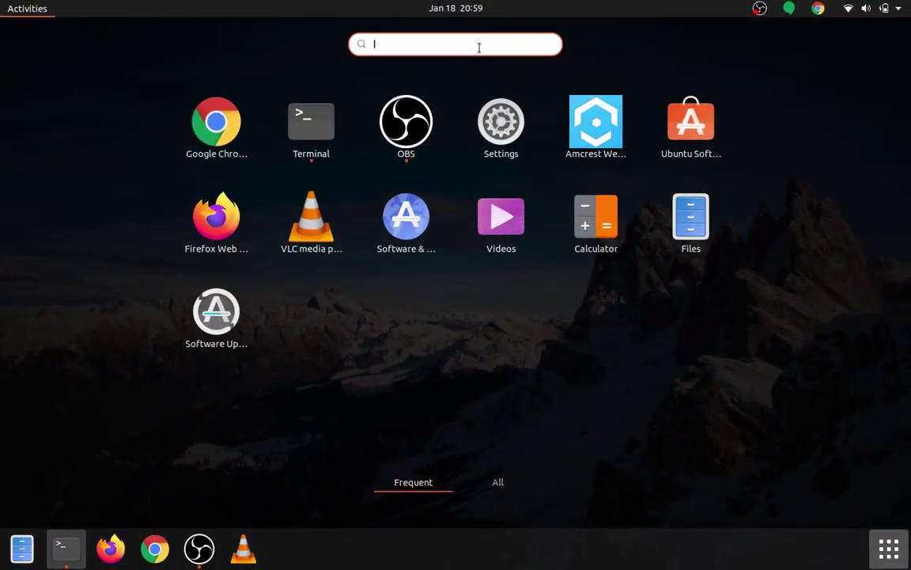
Step: Open the Sharing settings and toggle sharing off and back on
text(sharing)
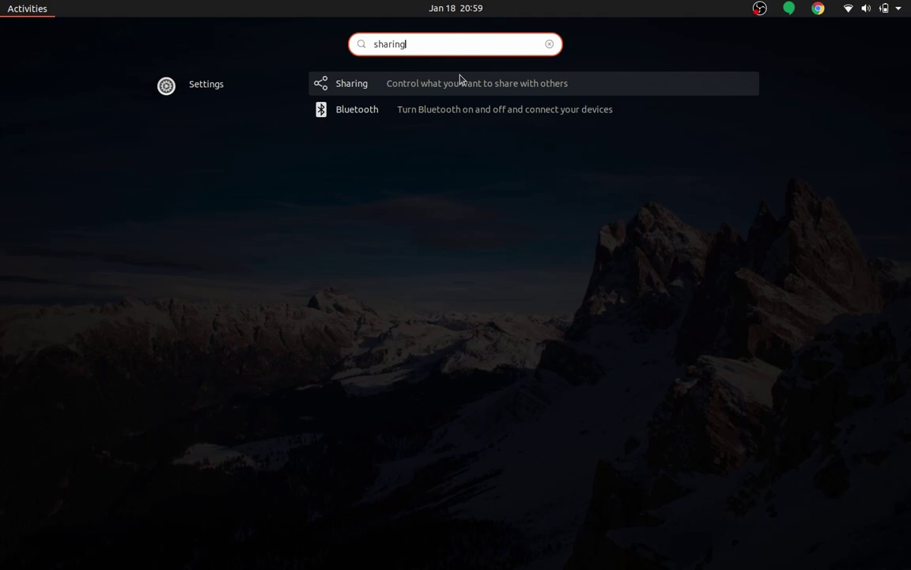
click(404, 79)
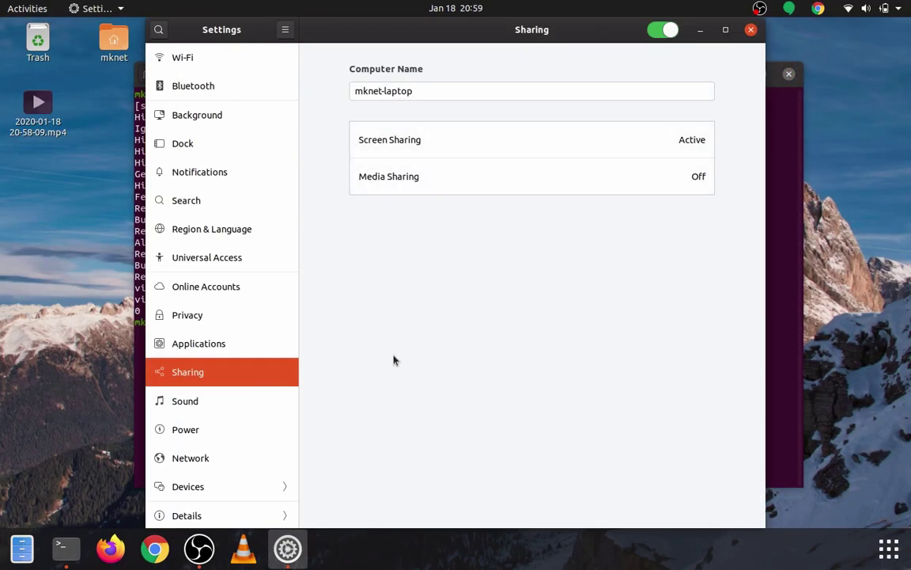
click(666, 32)
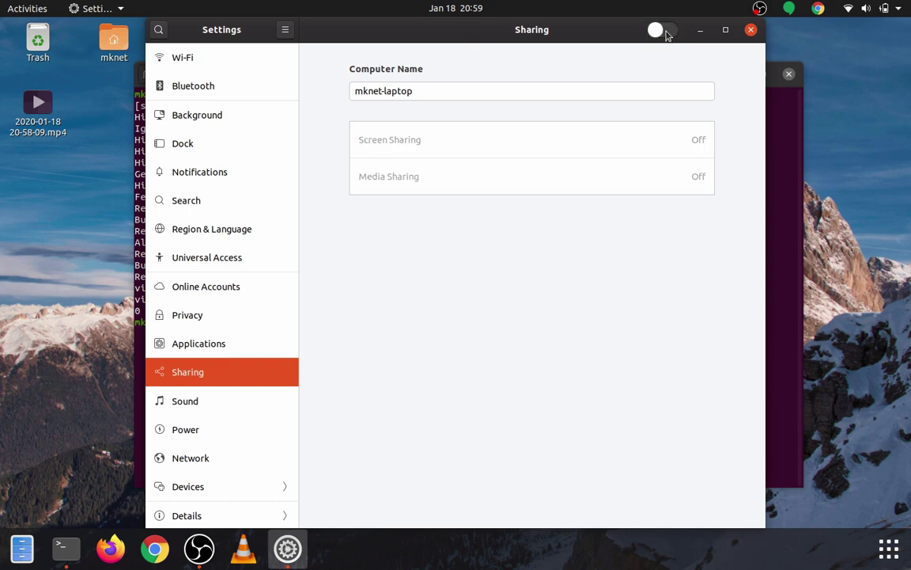
click(663, 31)
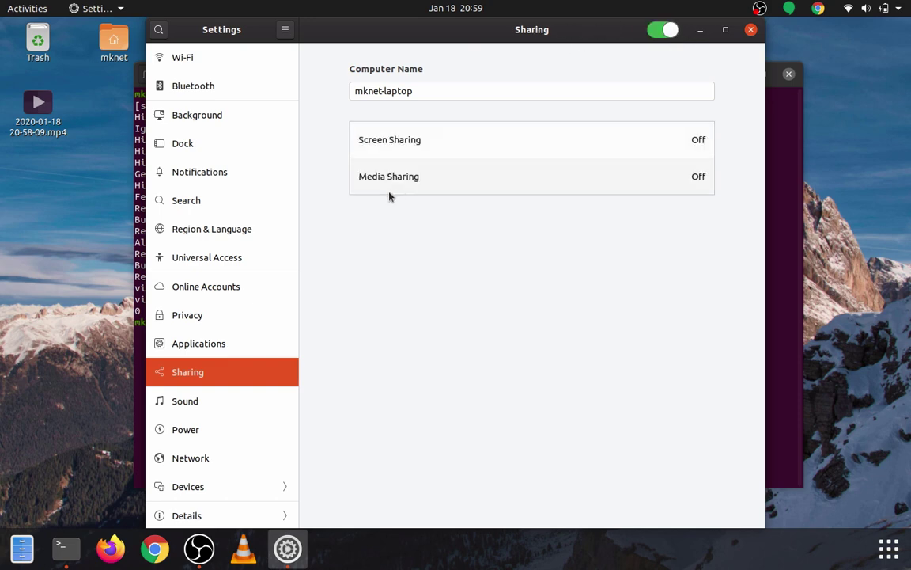
Step: Turn on Screen Sharing and replace its access password with a new one
click(585, 142)
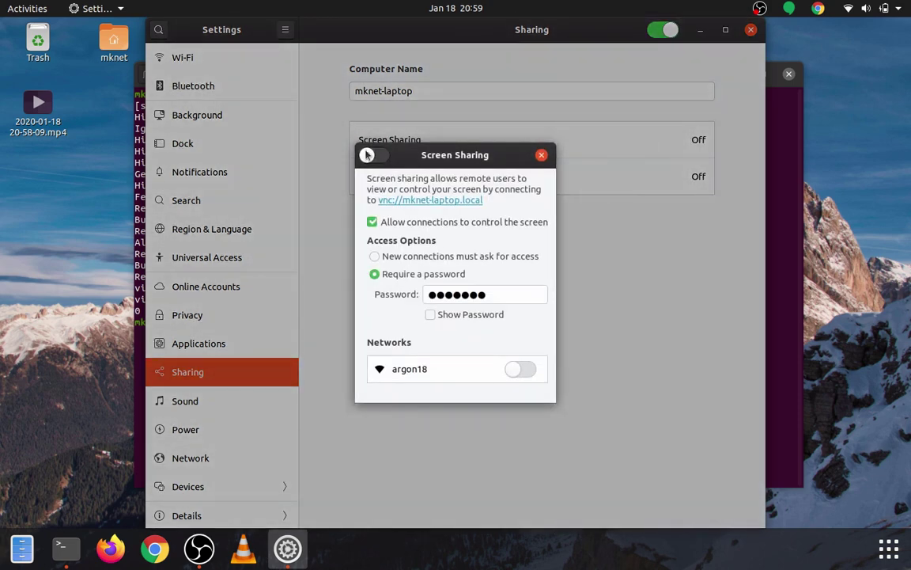
click(368, 155)
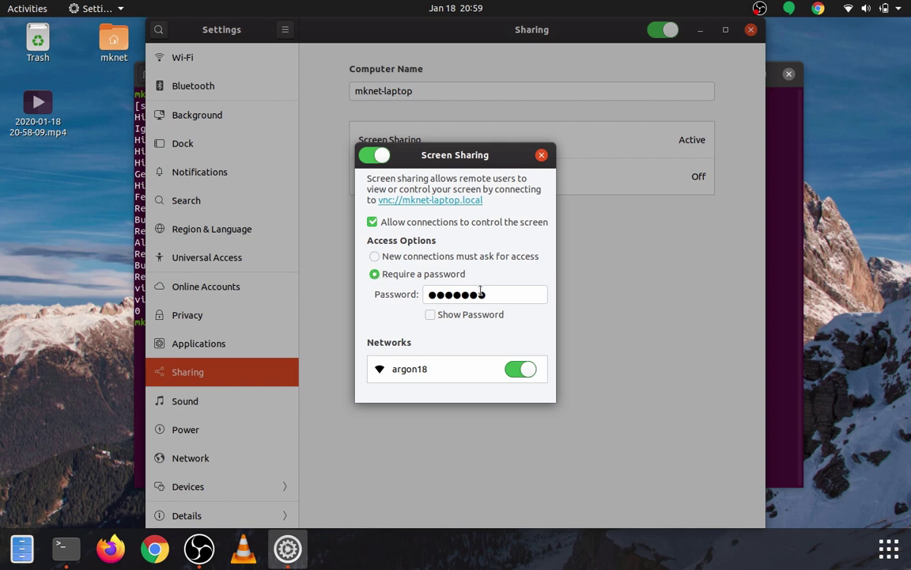
drag(506, 294, 334, 277)
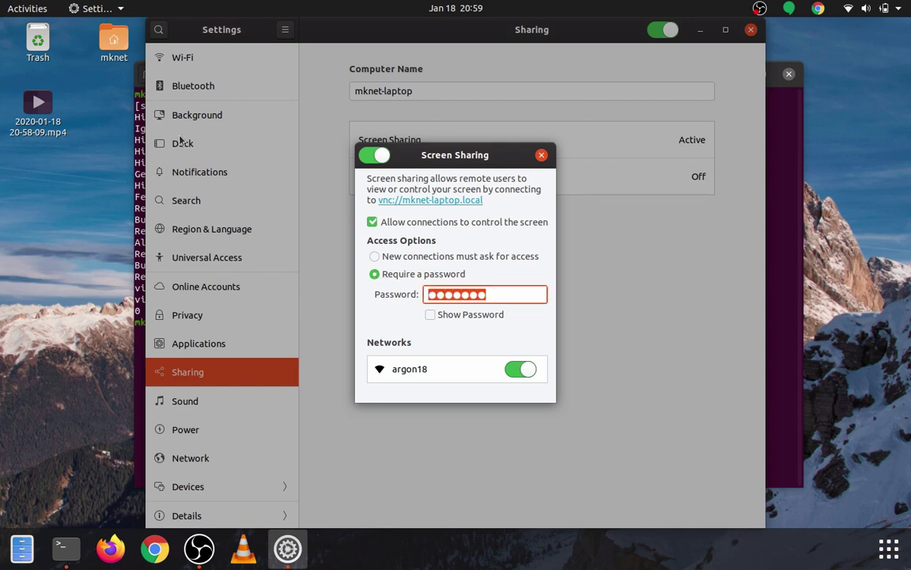
text(*******)
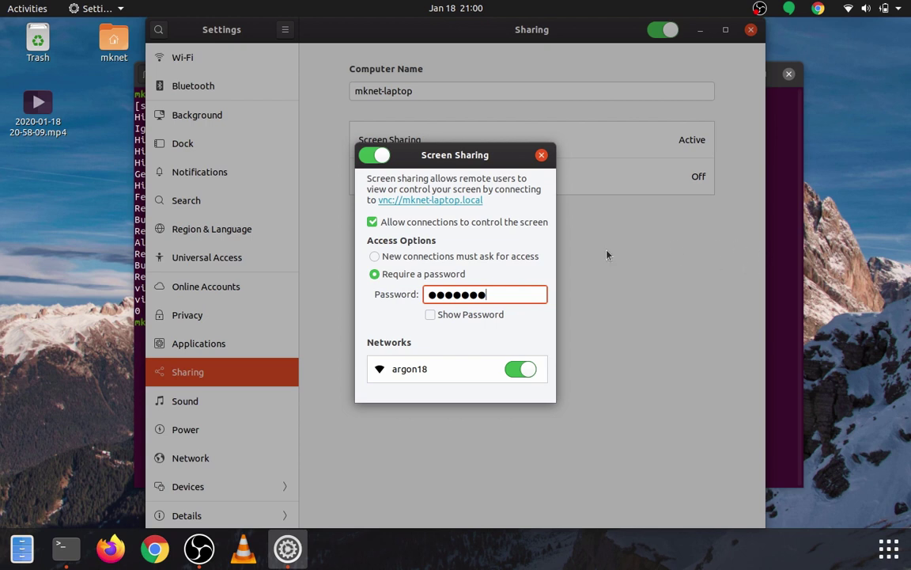
Step: Run 'sudo ufw allow from any to any port 5900 proto tcp' in the terminal
click(784, 288)
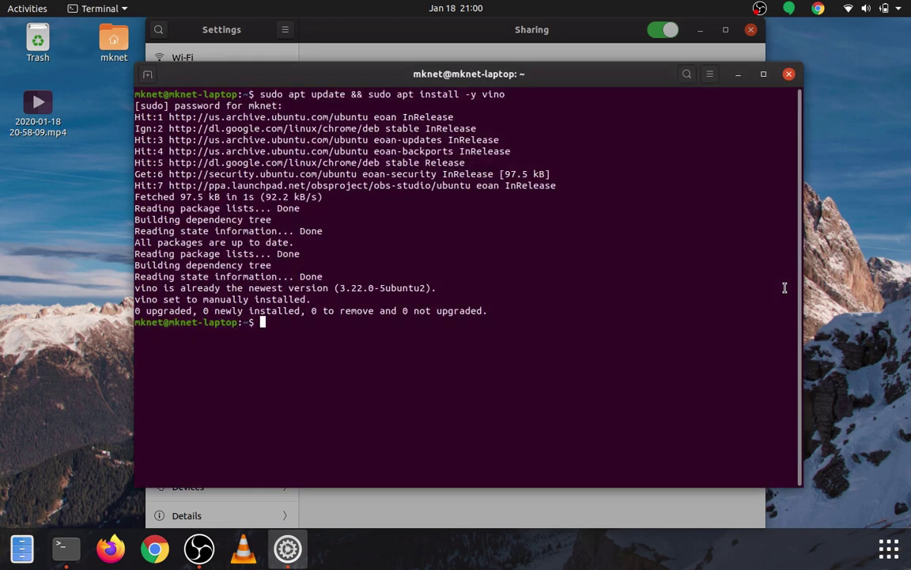
key(Return)
key(Return)
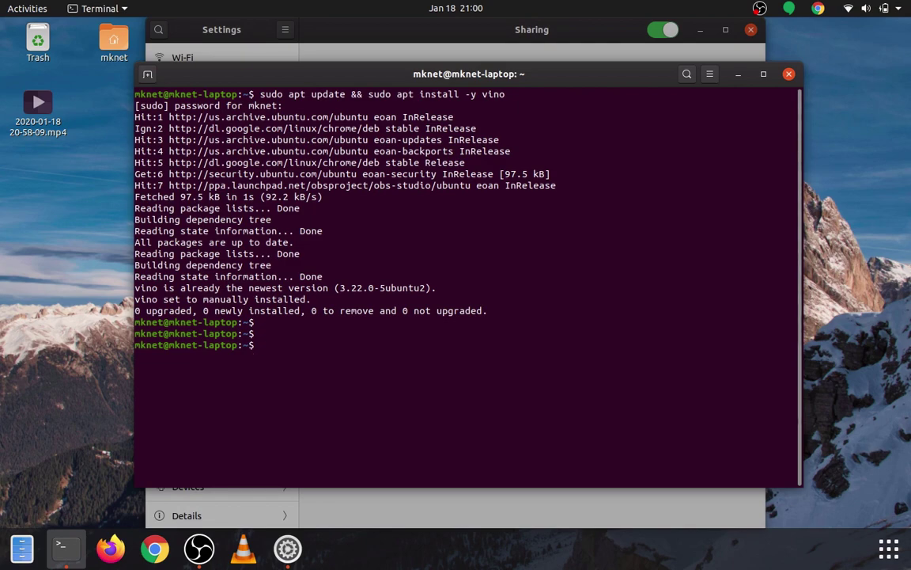
text(sudo)
text( u)
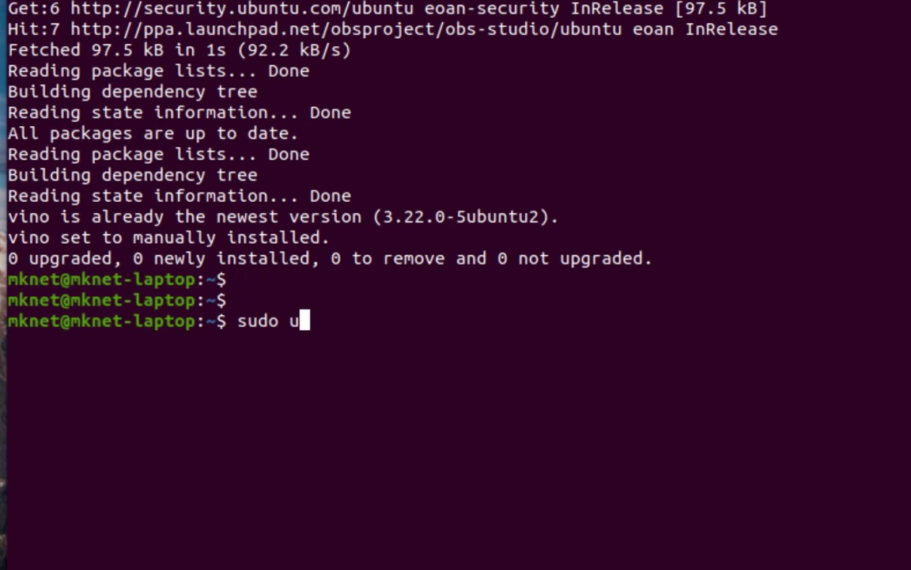
text(fw al)
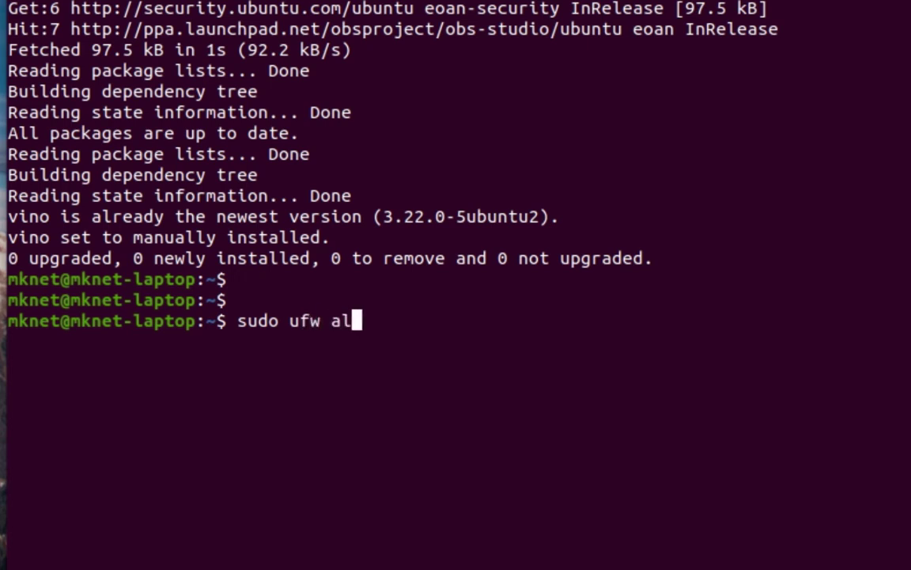
text(low fr)
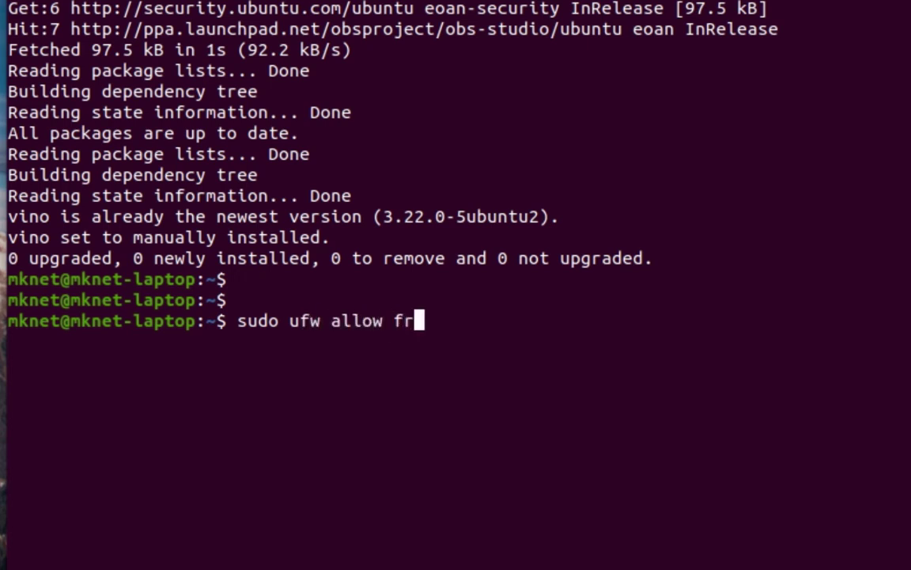
text(om any to)
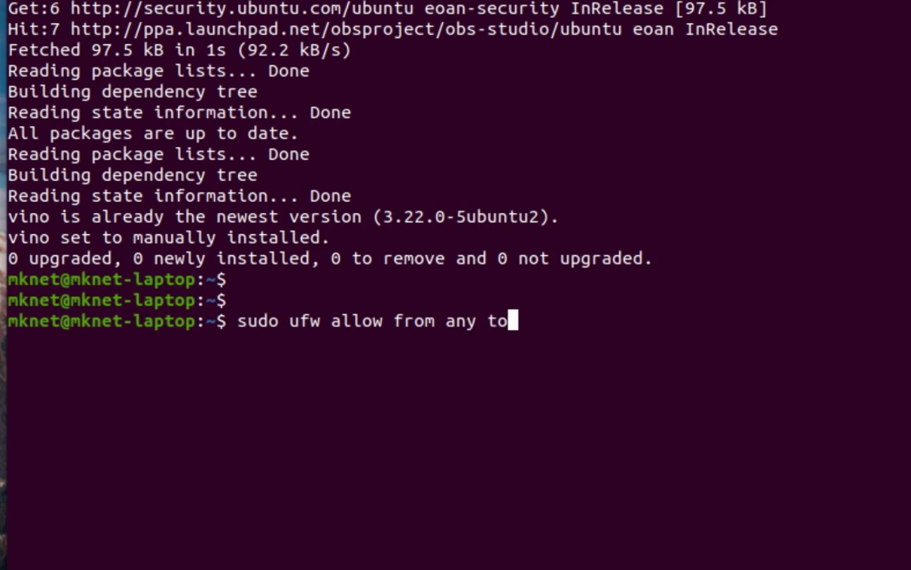
text( any por)
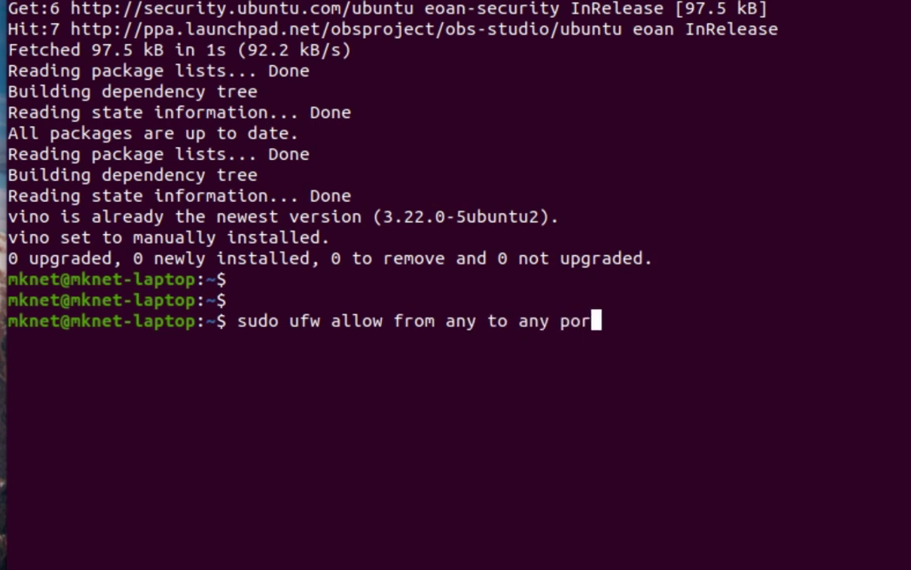
text(t 590)
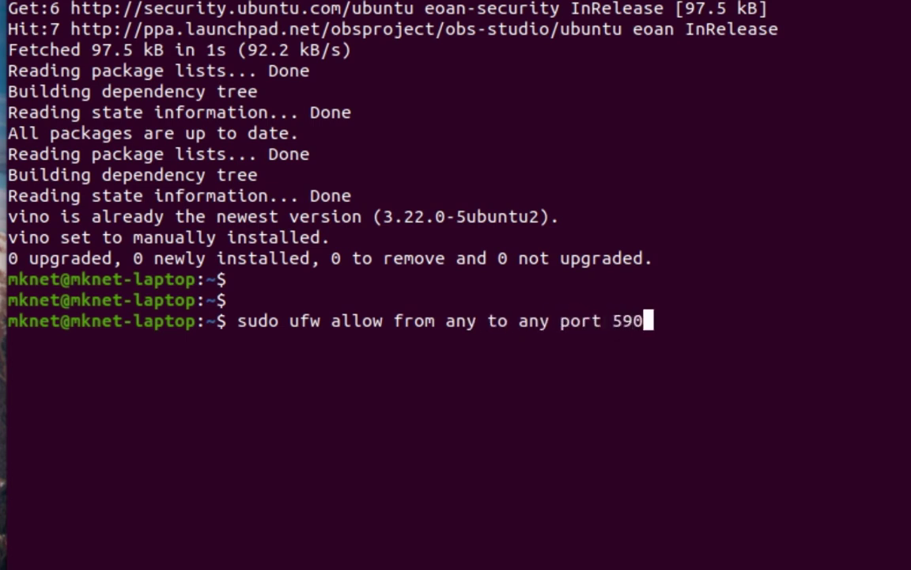
text(0 )
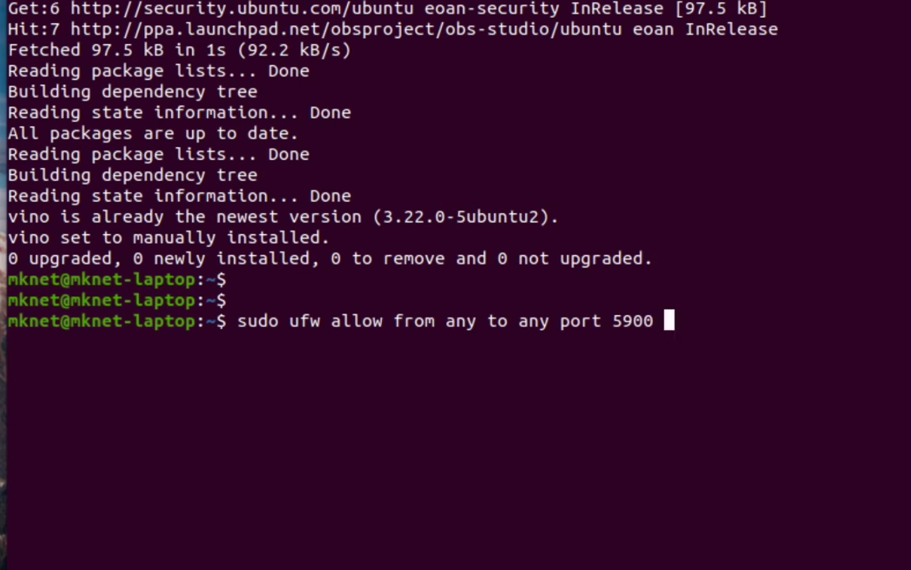
text(proto tcp)
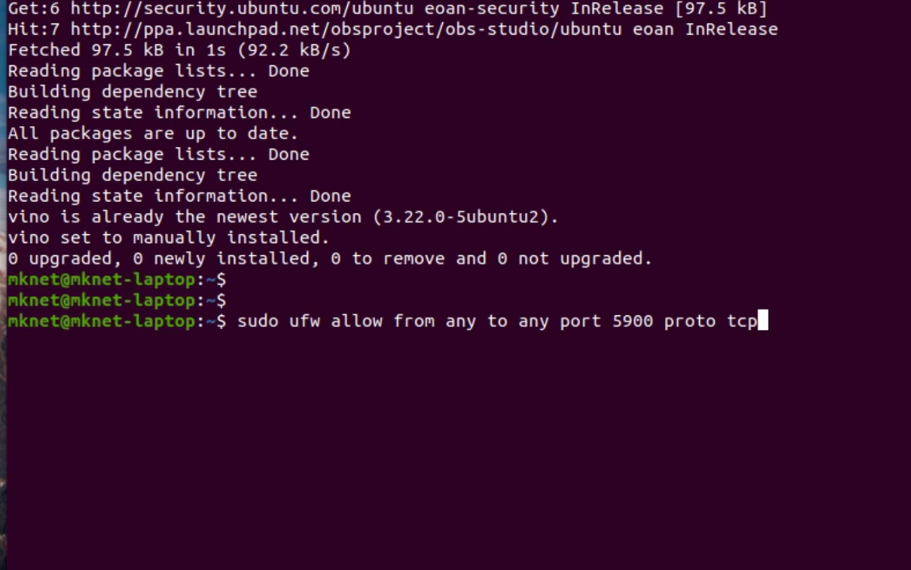
key(Return)
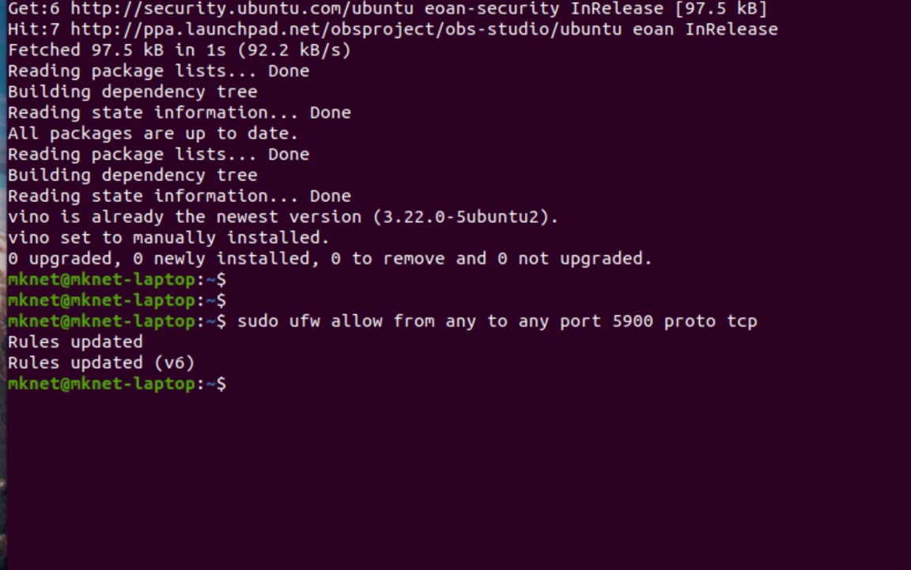
Step: Install dconf-editor with 'sudo apt-get install dconf-editor', then clear the terminal
text(sudo a)
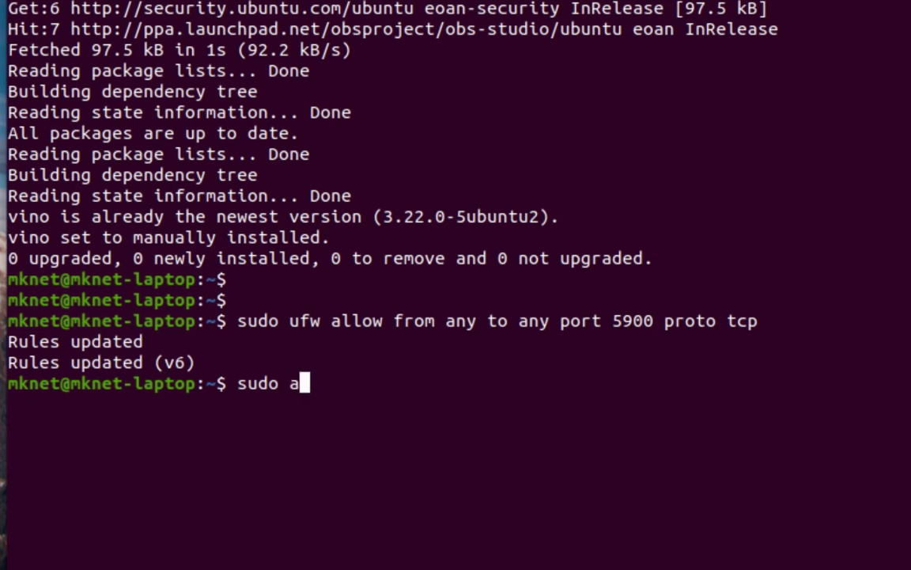
text(pt-get)
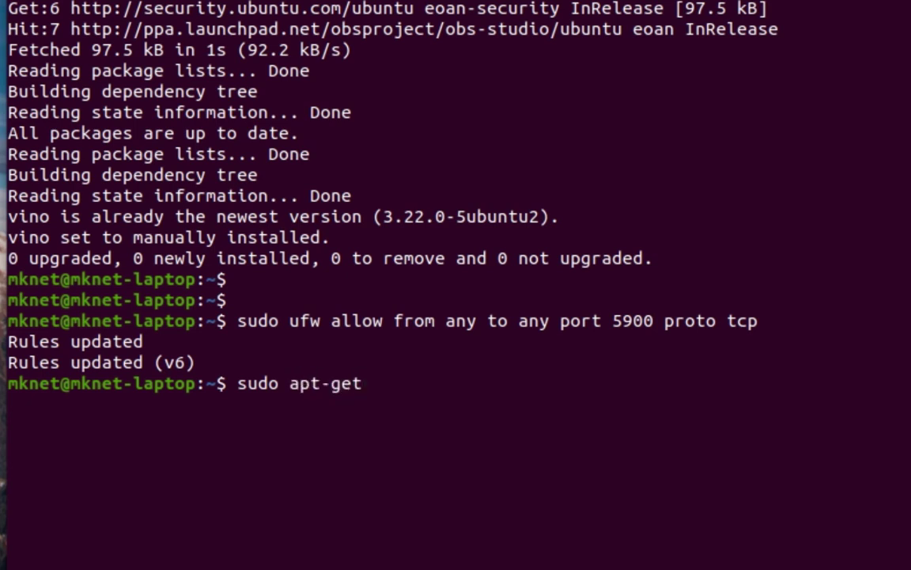
text( instal)
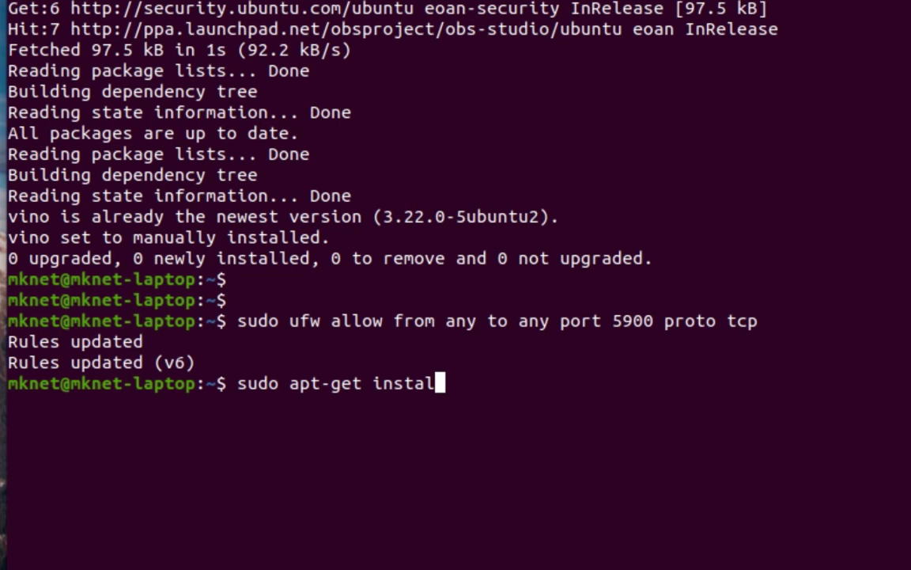
text(l dc)
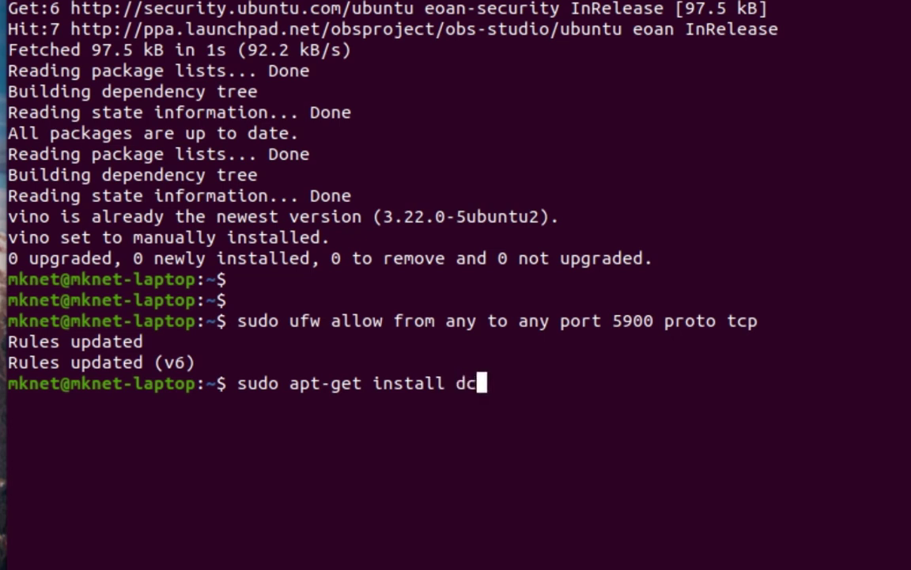
text(onf-ed)
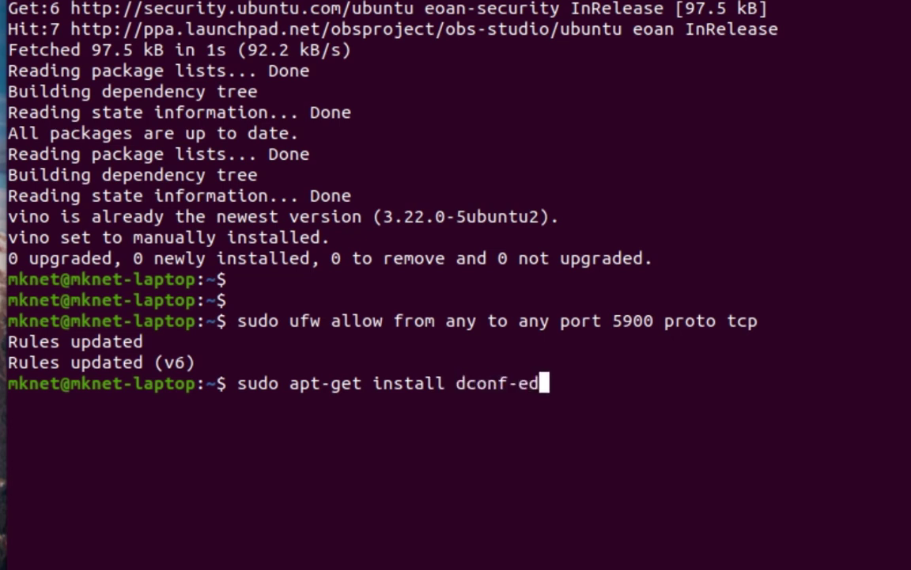
text(itor)
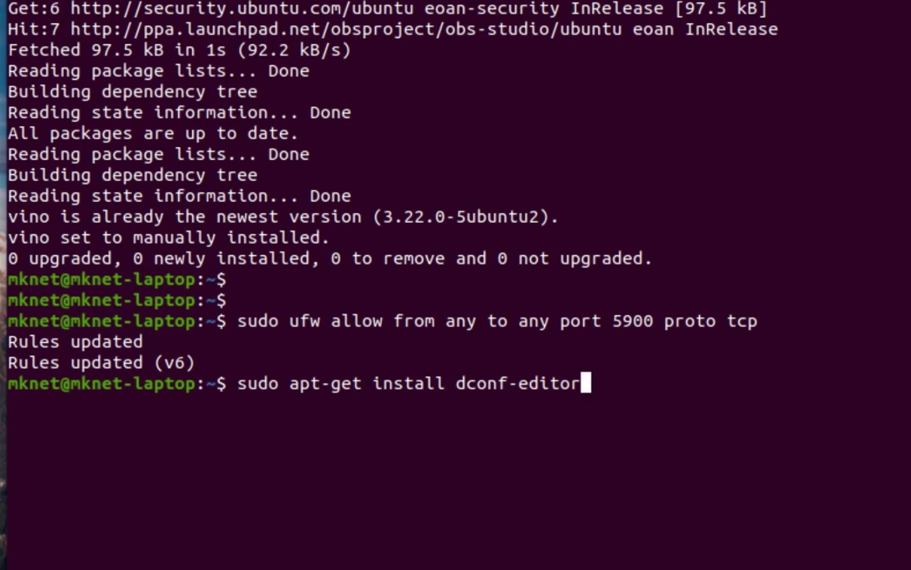
key(Return)
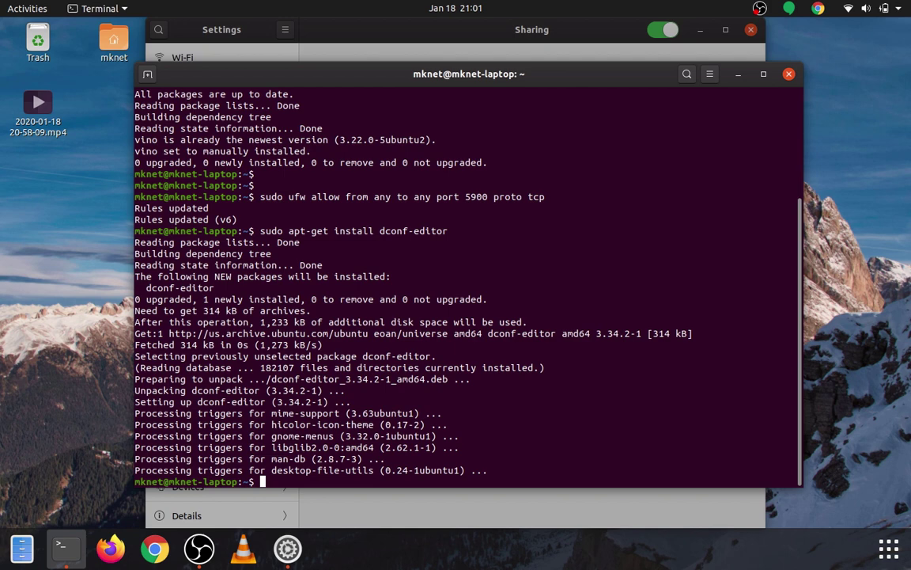
key(Return)
key(Return)
key(Return)
key(Return)
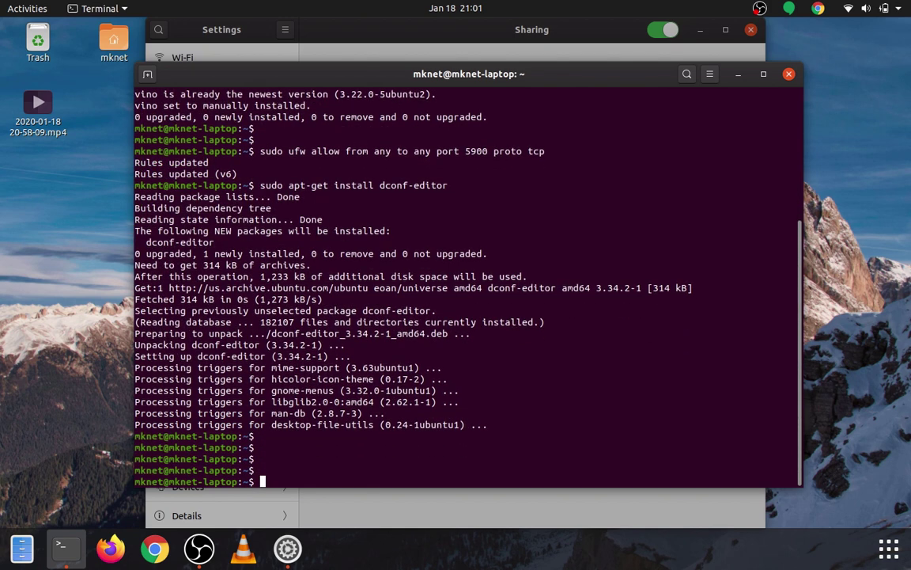
text(clear)
key(Return)
key(Return)
key(Return)
key(Return)
key(Return)
key(Return)
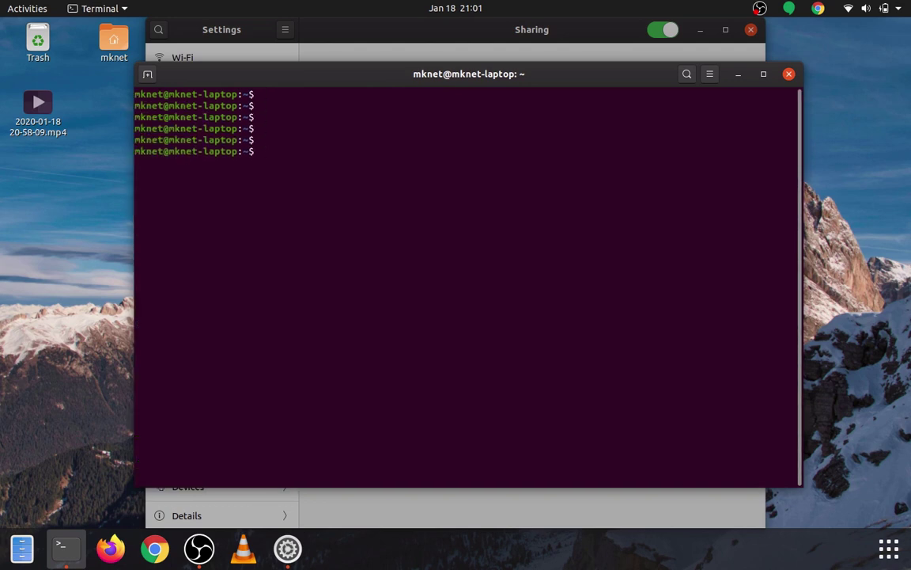
Step: Run the dconf-editor command to launch dconf Editor
text(dconf)
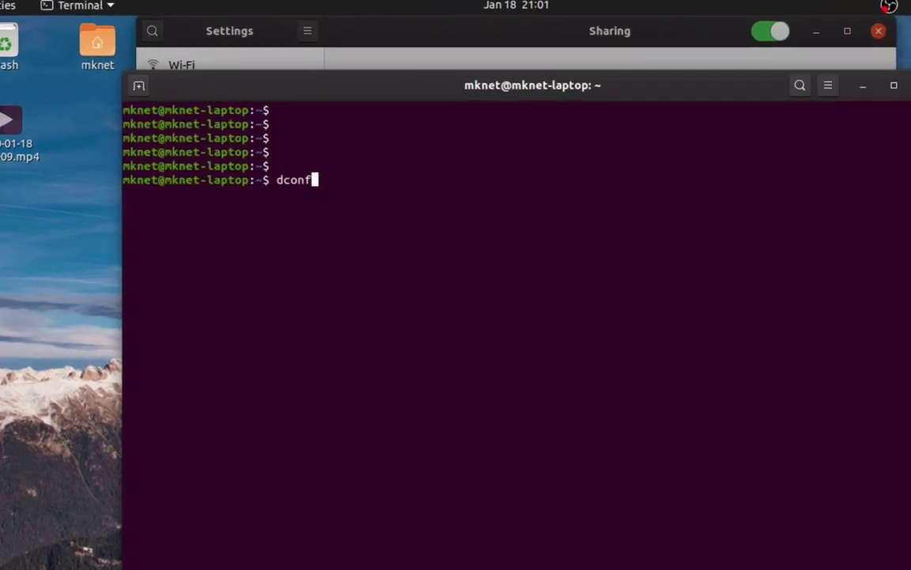
text(-edi)
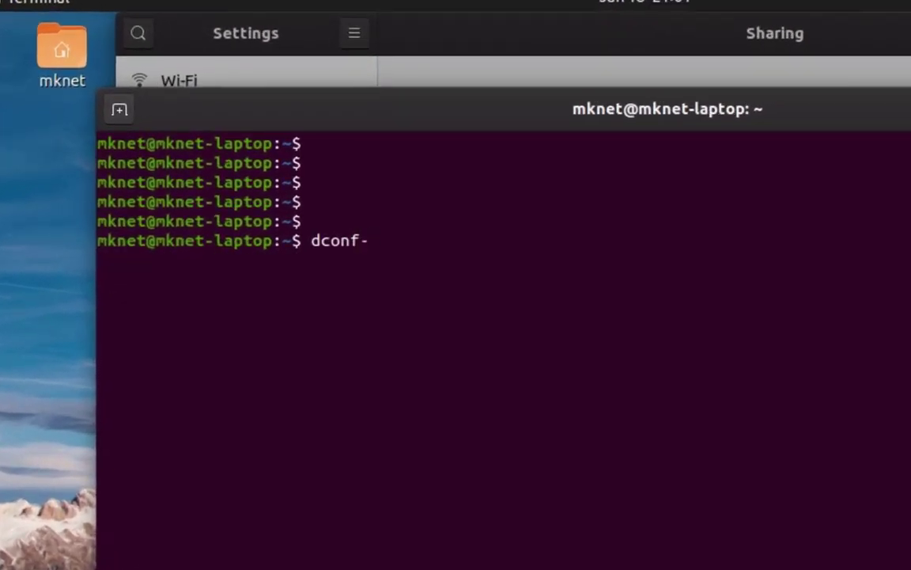
text(tor)
key(Return)
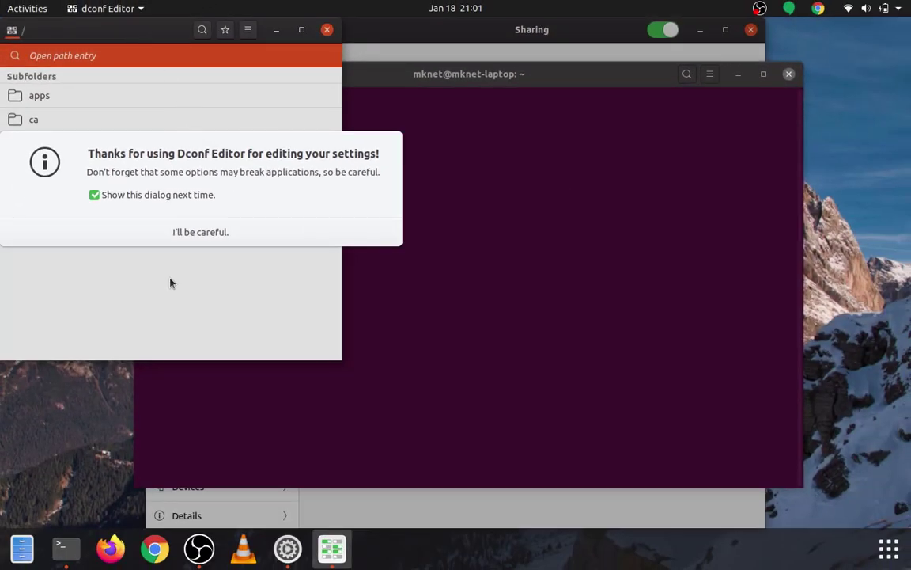
Step: Dismiss the caution notice and browse to /org/gnome/desktop/remote-access, down to require-encryption
click(213, 240)
drag(133, 37, 241, 118)
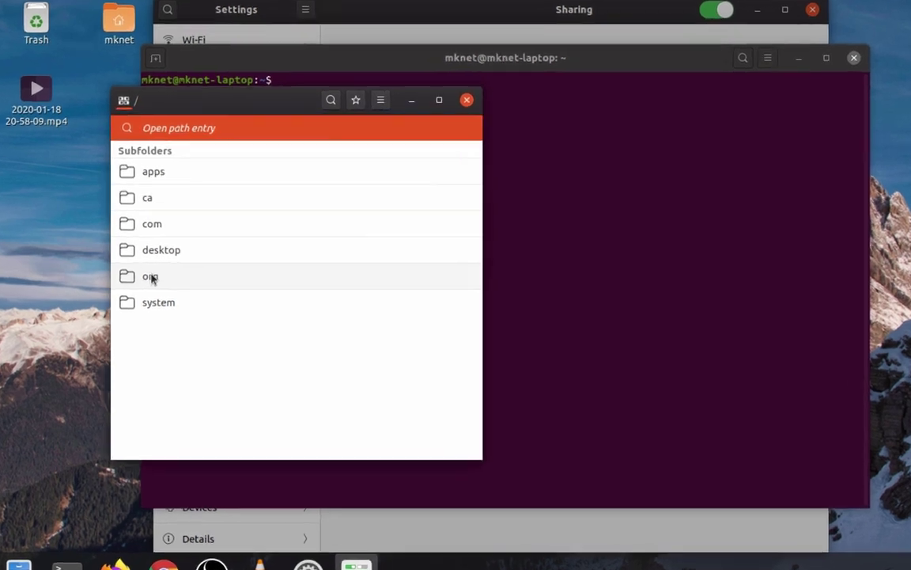
click(151, 276)
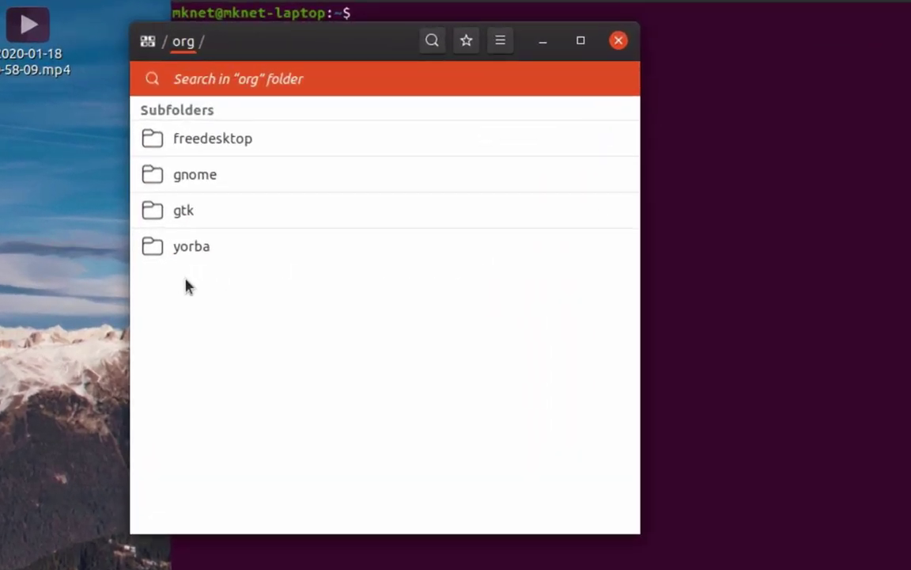
click(245, 180)
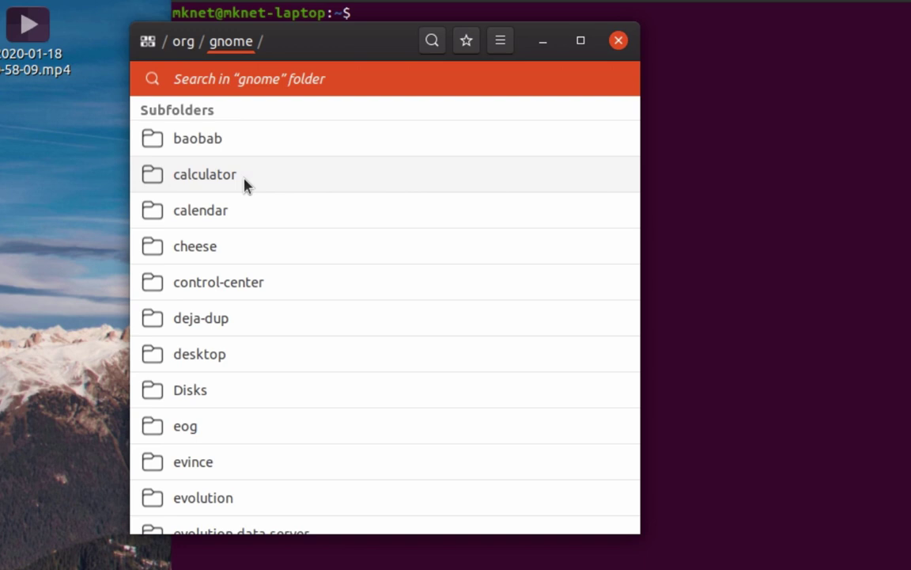
click(215, 360)
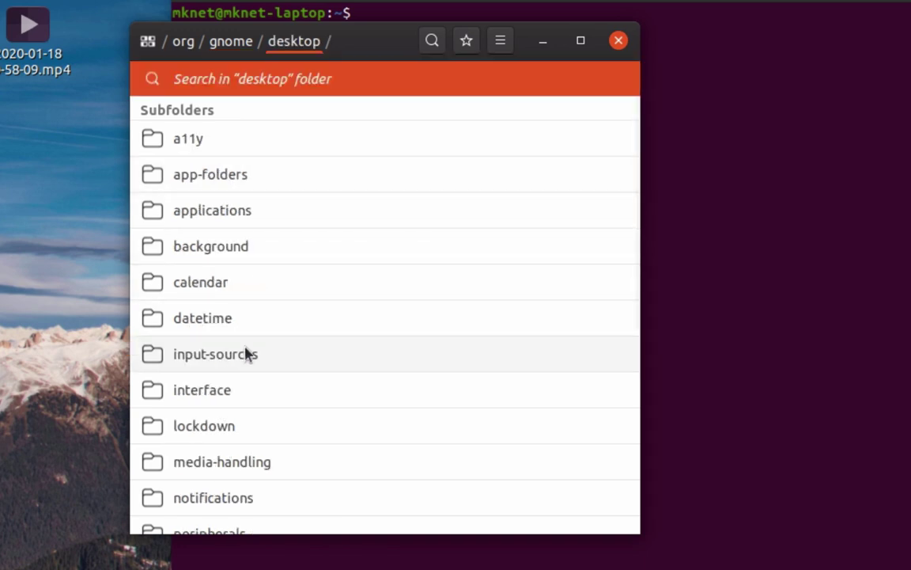
scroll(395, 307, down, 3)
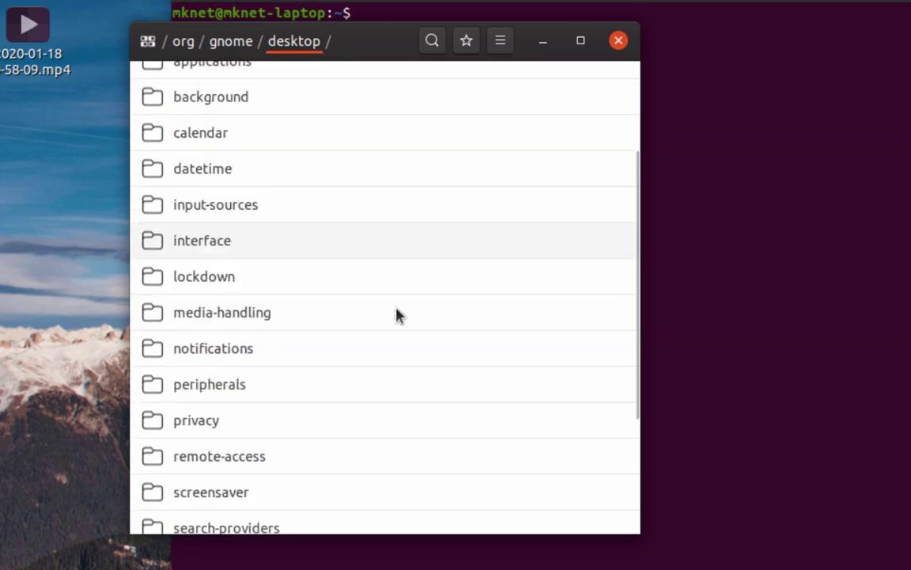
click(224, 467)
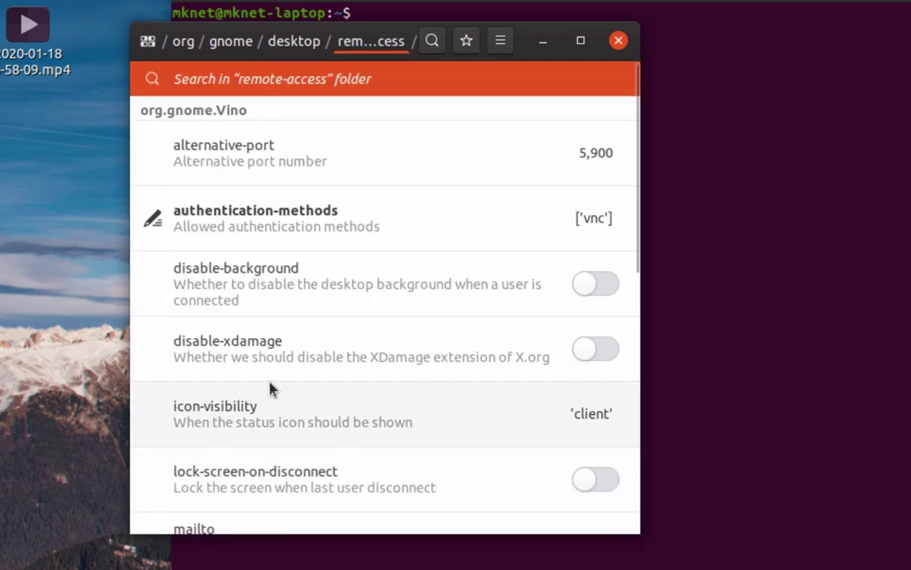
scroll(321, 293, down, 5)
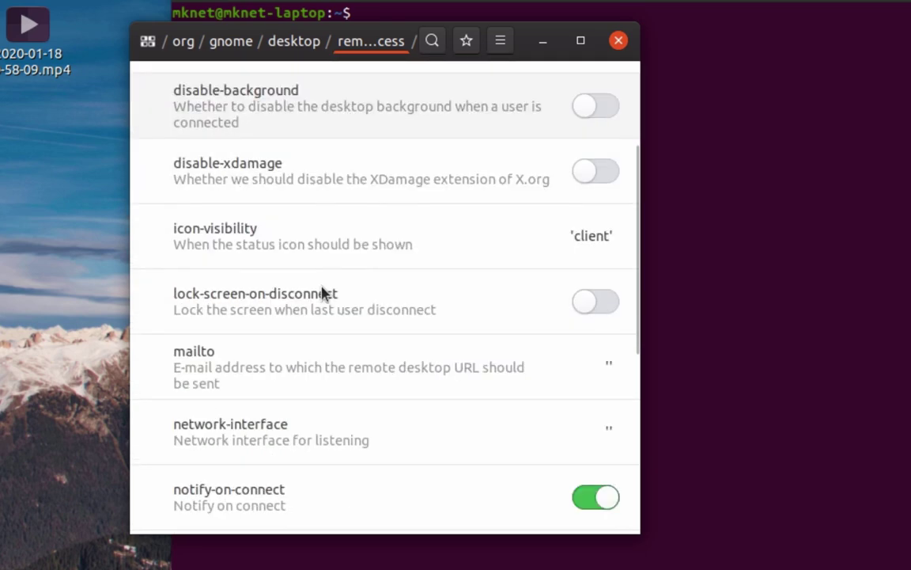
scroll(362, 289, down, 3)
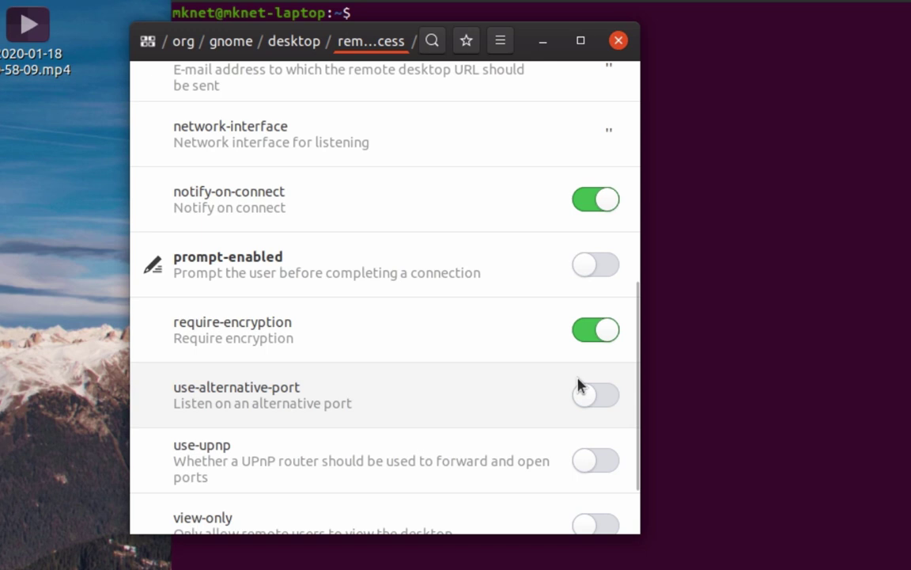
Step: Switch require-encryption off and move the dconf Editor window to the right
click(605, 332)
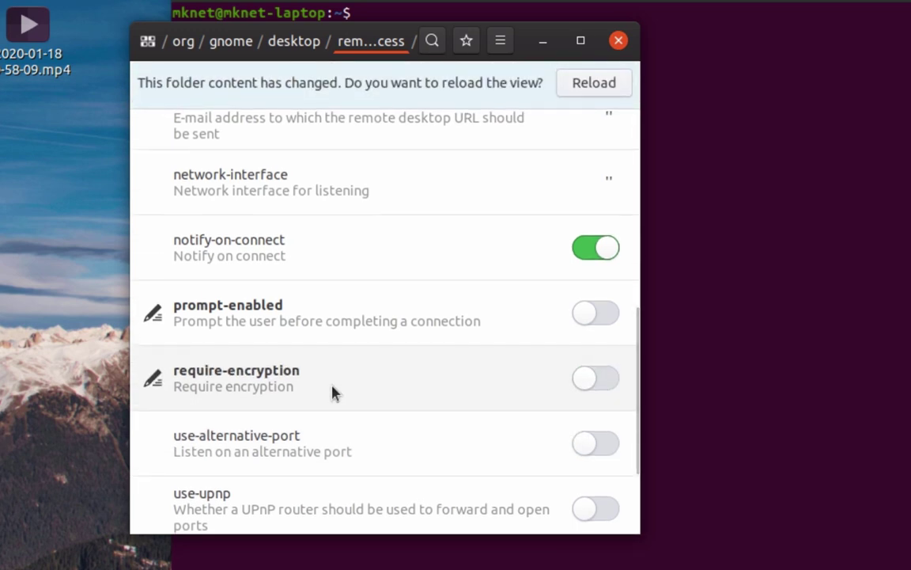
scroll(443, 371, up, 10)
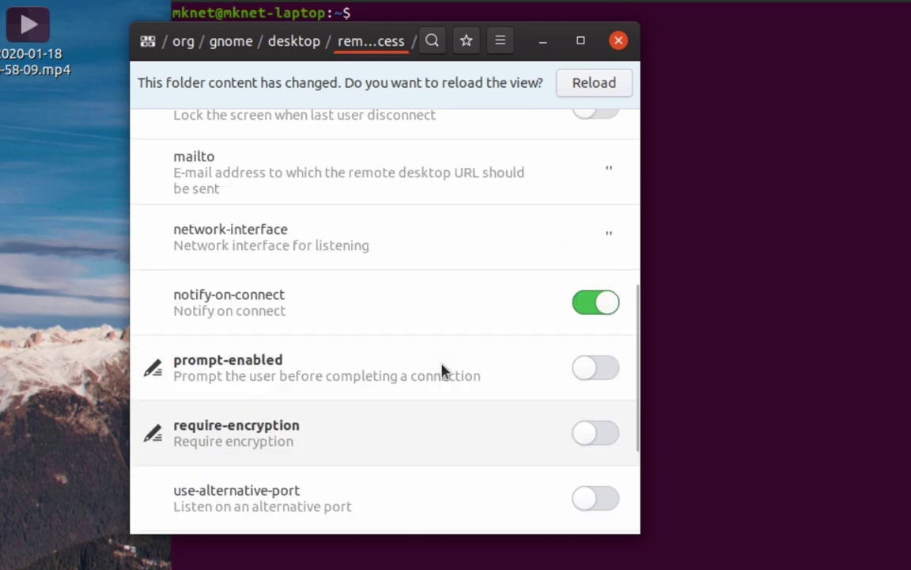
scroll(442, 372, down, 10)
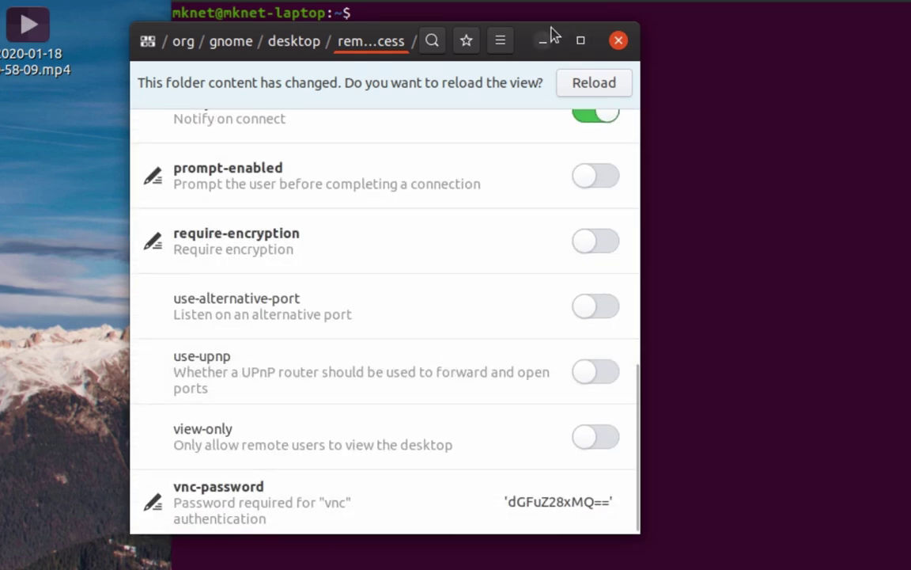
drag(552, 34, 770, 37)
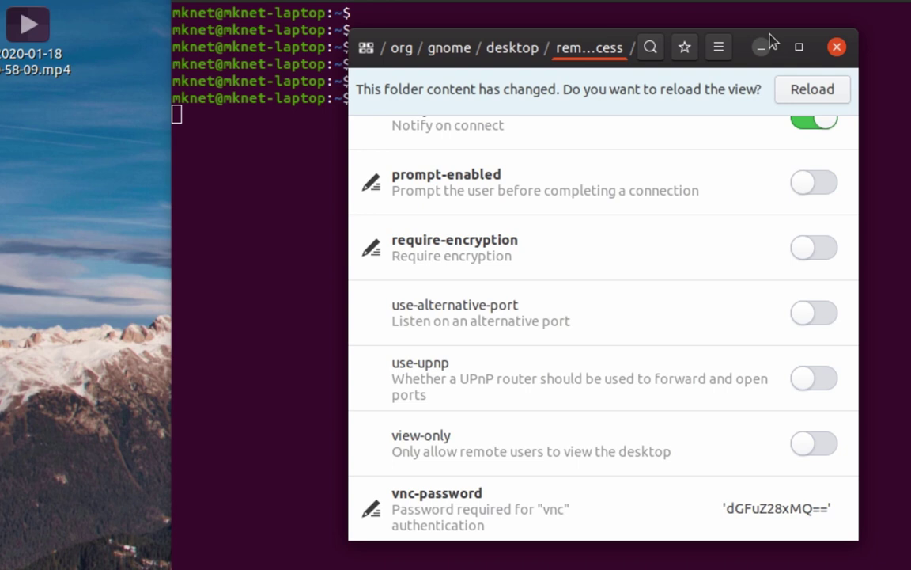
Step: Close the old terminal window, confirming the close
click(253, 176)
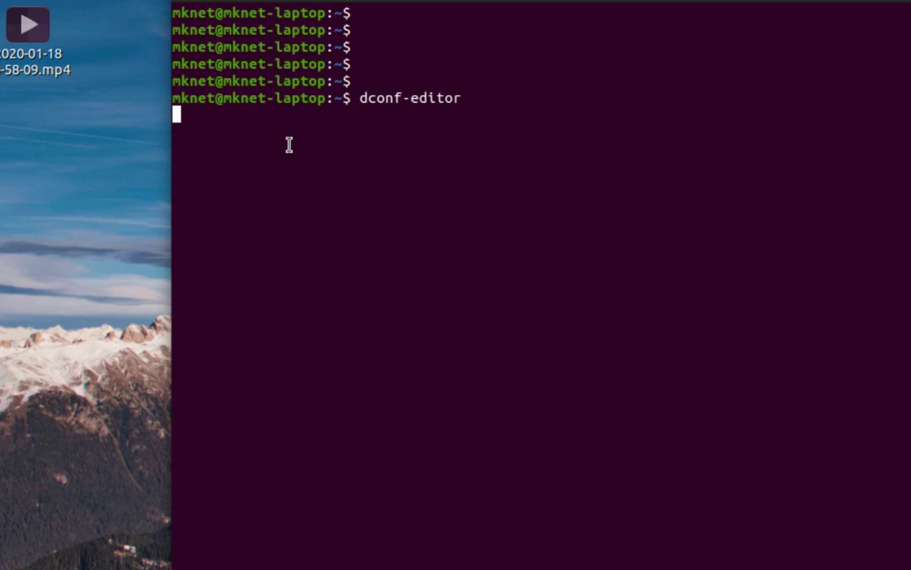
key(Return)
key(Return)
key(Return)
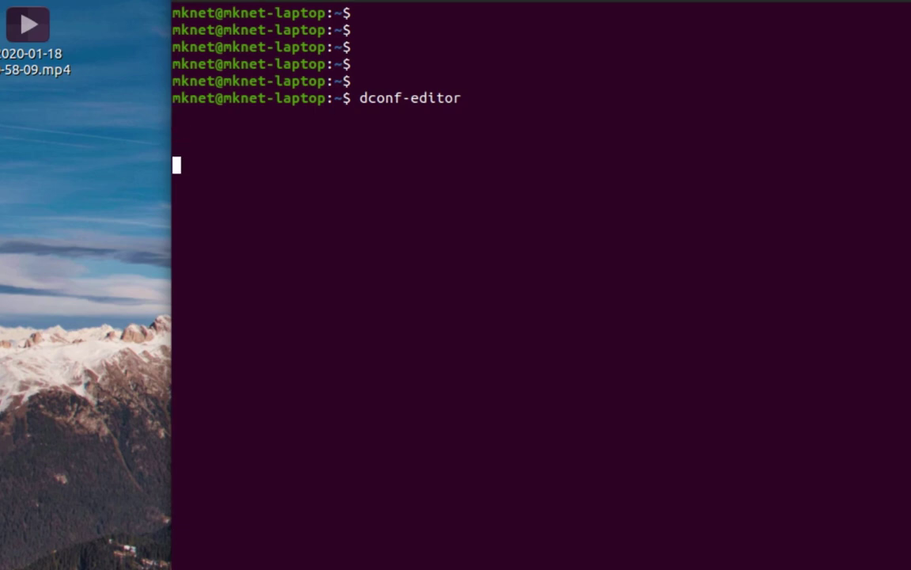
key(ctrl+shift+q)
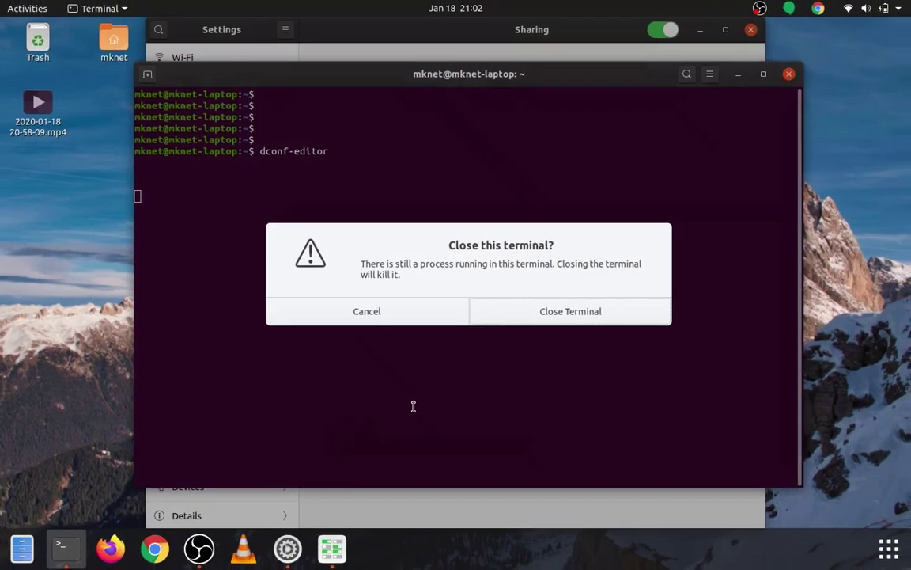
click(534, 309)
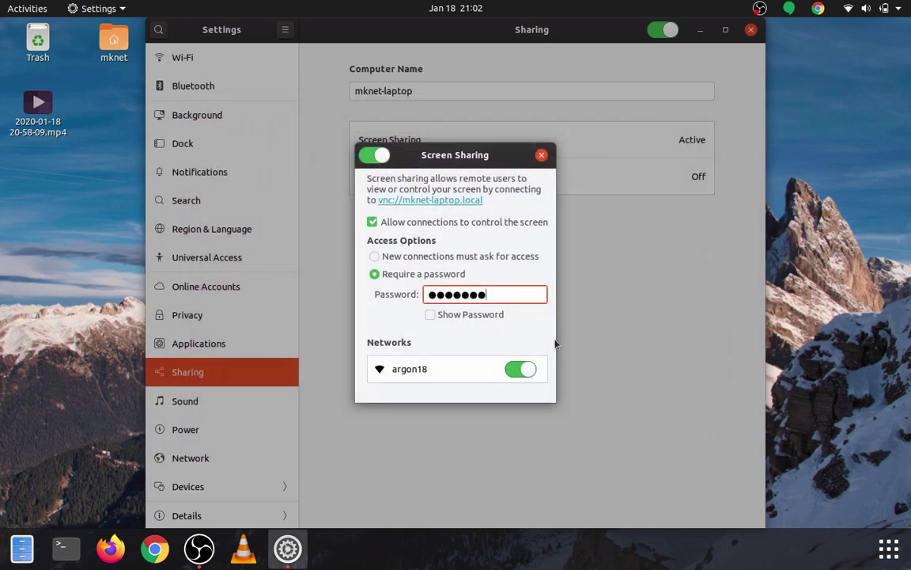
Step: In a new terminal, run 'ip a' to find the IP address 192.168.1.27
click(51, 414)
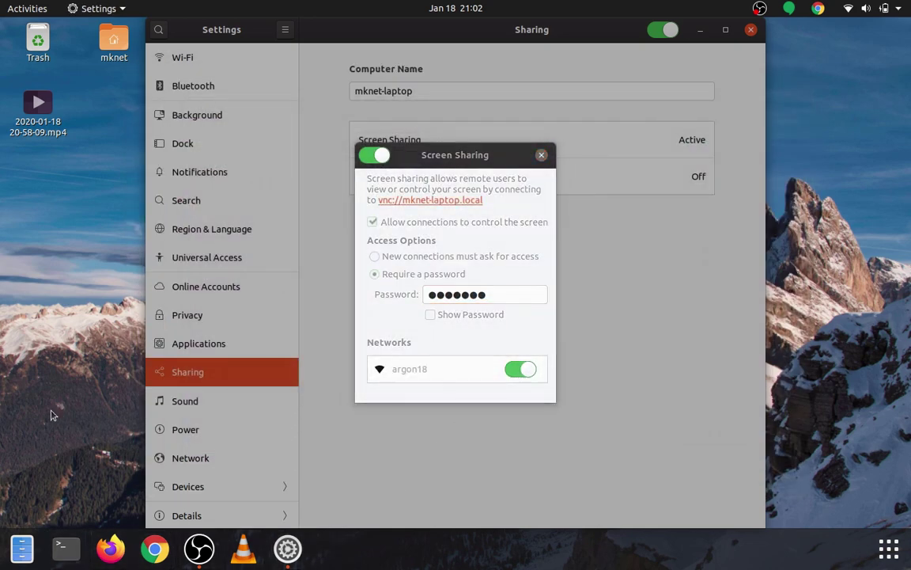
click(71, 536)
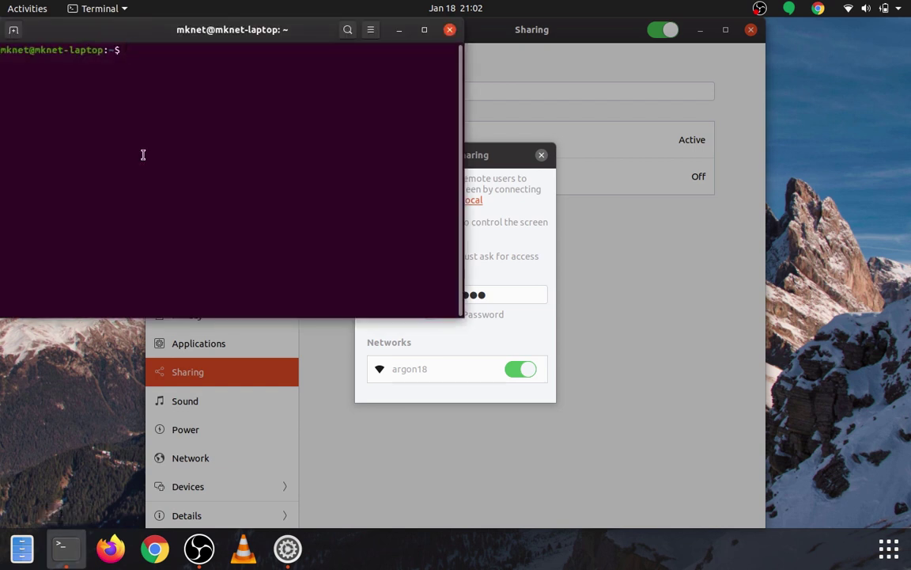
drag(154, 39, 231, 113)
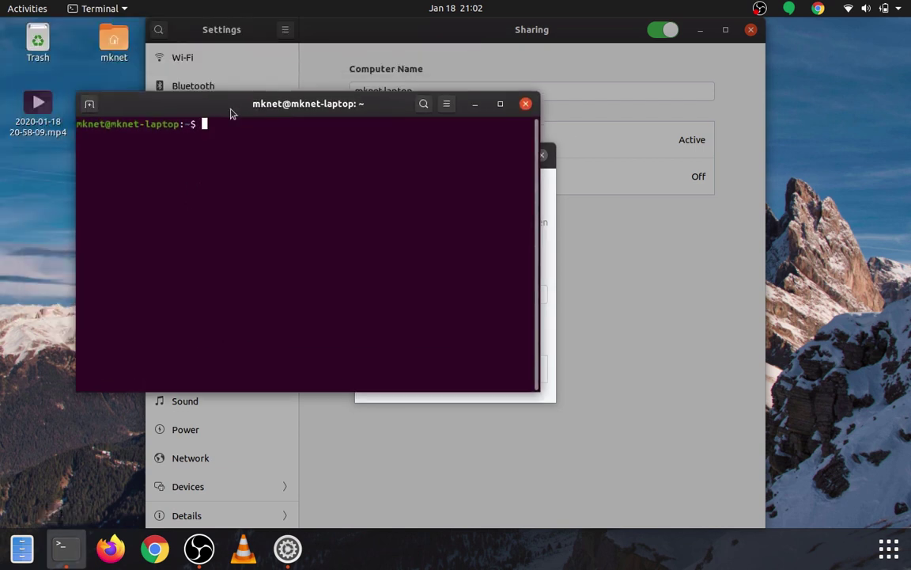
text(ip a)
key(Return)
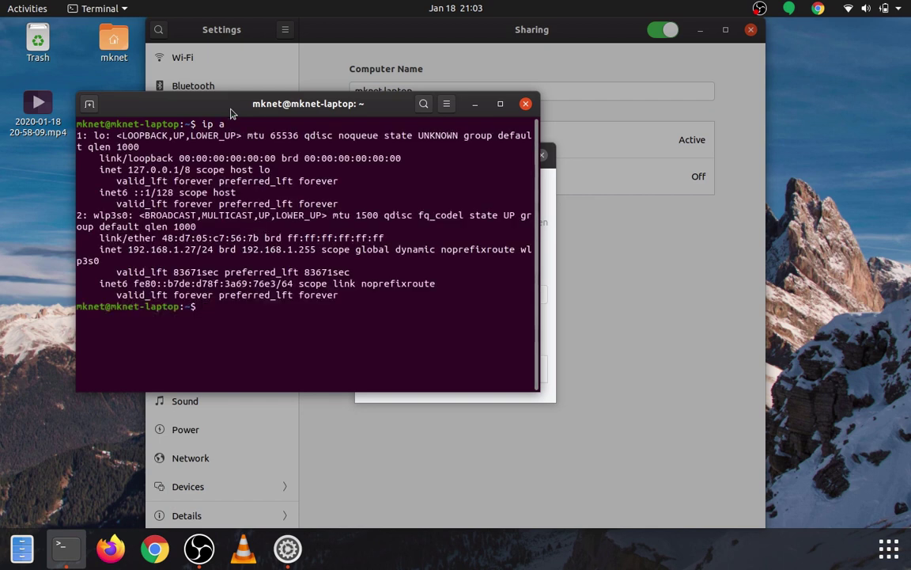